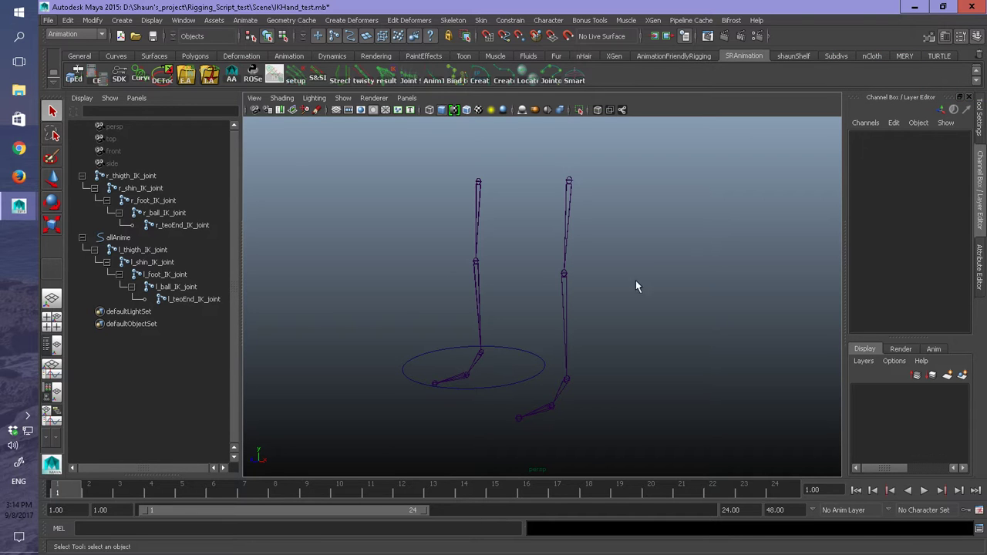
Set the Create IK Stretch solver to ikRPsolver and enable World Scale Options with the worldScale attribute.
{"action": "left_click", "coordinate": [340, 78]}
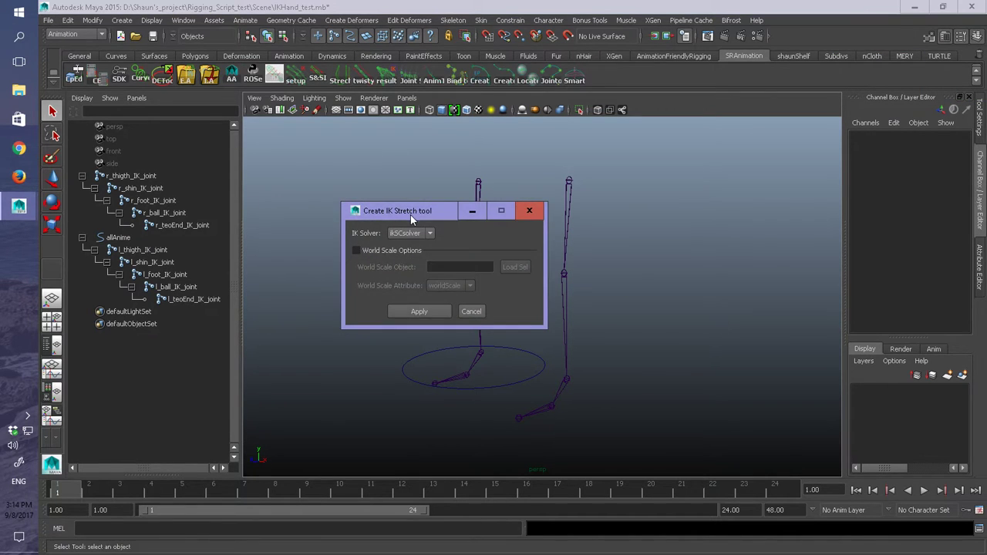
{"action": "left_click_drag", "start_coordinate": [410, 214], "coordinate": [714, 152]}
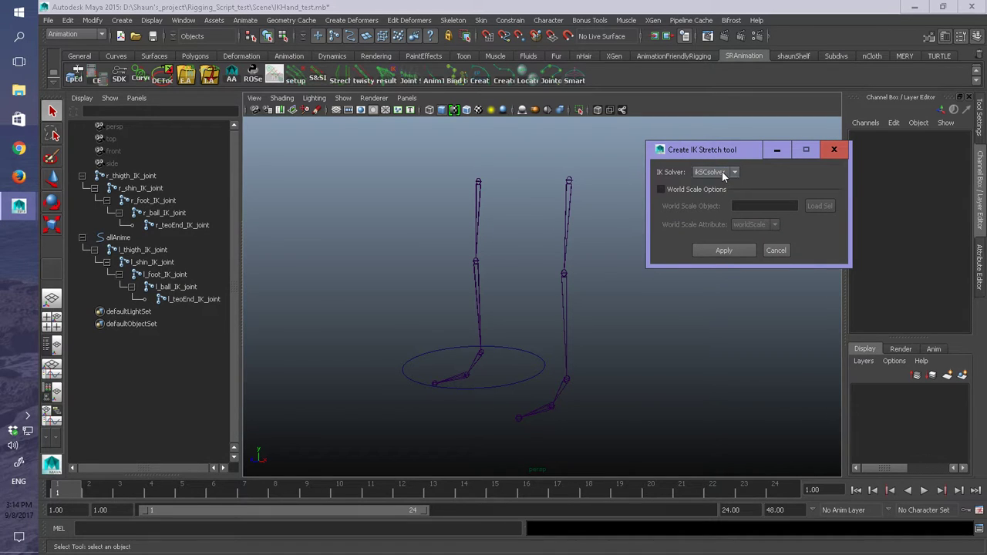
{"action": "left_click", "coordinate": [721, 171]}
{"action": "left_click", "coordinate": [715, 185]}
{"action": "left_click", "coordinate": [708, 183]}
{"action": "left_click", "coordinate": [708, 175]}
{"action": "left_click", "coordinate": [706, 189]}
{"action": "left_click", "coordinate": [705, 190]}
{"action": "left_click", "coordinate": [662, 189]}
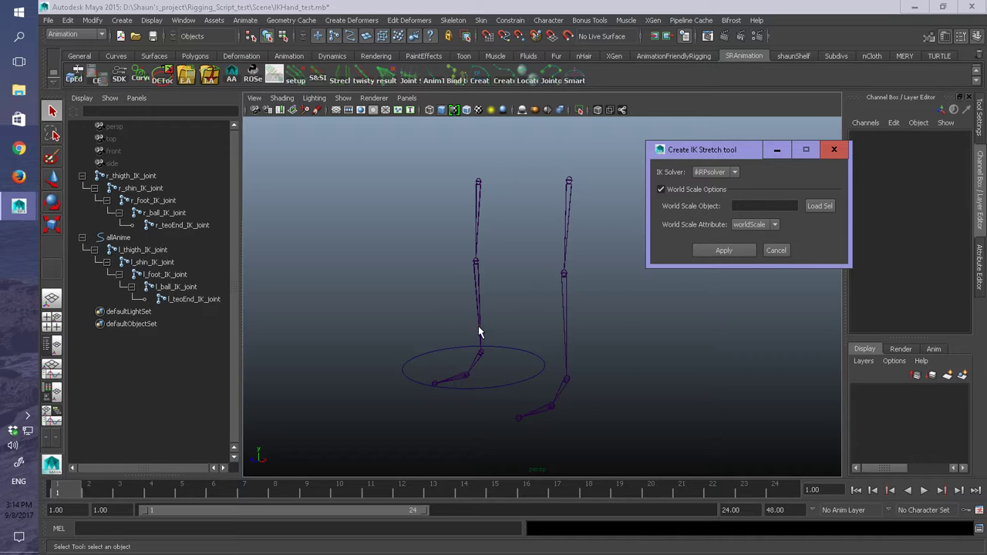
{"action": "left_click", "coordinate": [514, 387]}
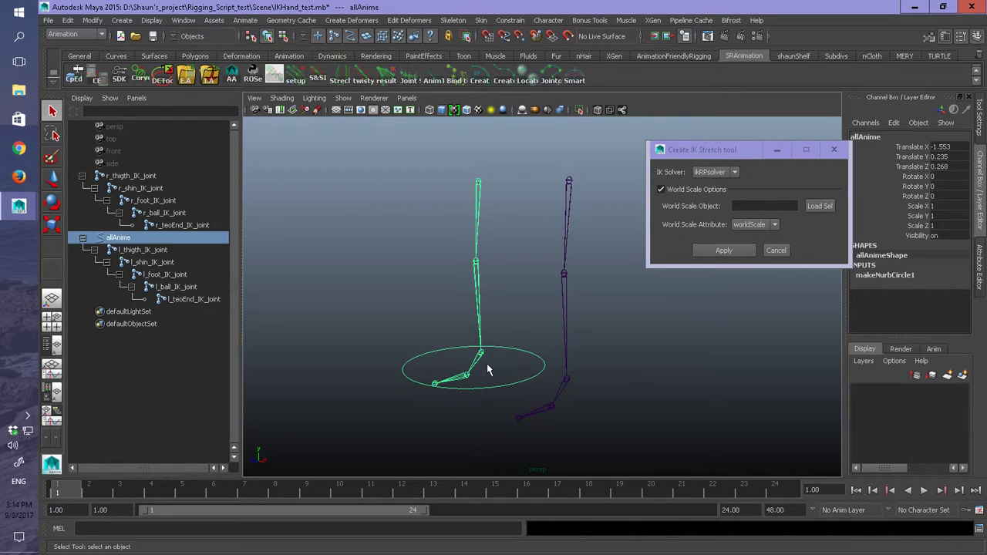
{"action": "left_click", "coordinate": [726, 304]}
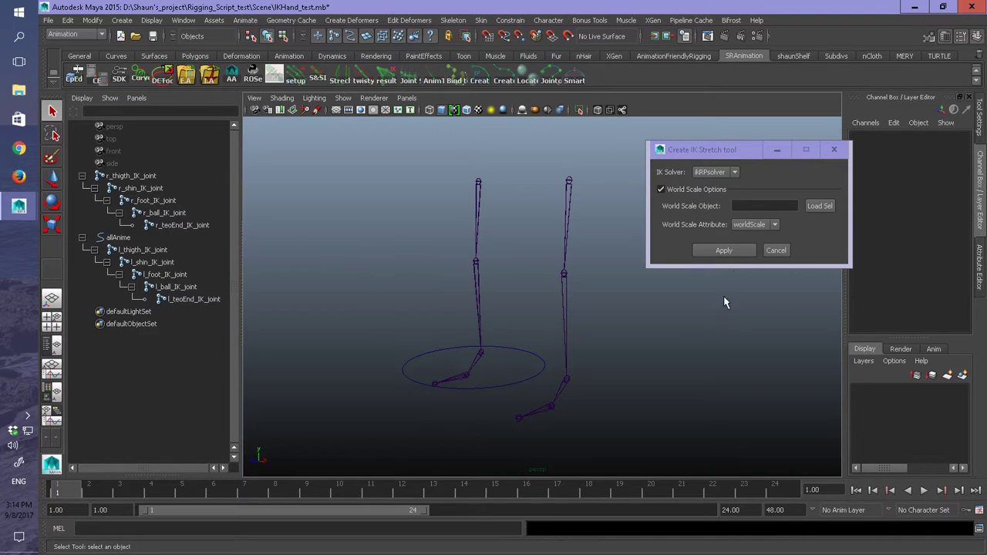
Enter 'allyou' in the World Scale Object field.
{"action": "left_click", "coordinate": [770, 205]}
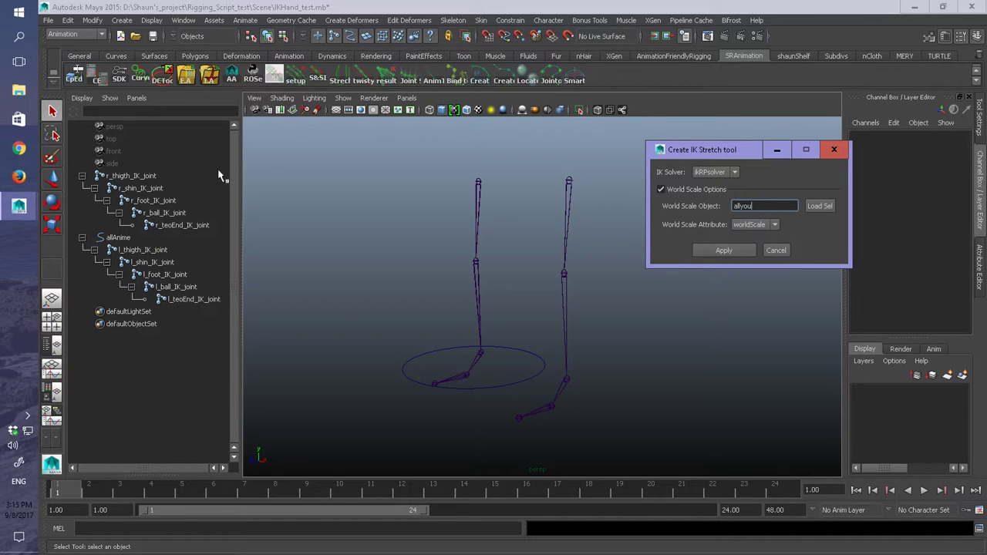
Try the stretch setup with nothing selected, then on the whole left thigh-shin-foot chain, dismissing both errors.
{"action": "left_click", "coordinate": [721, 249]}
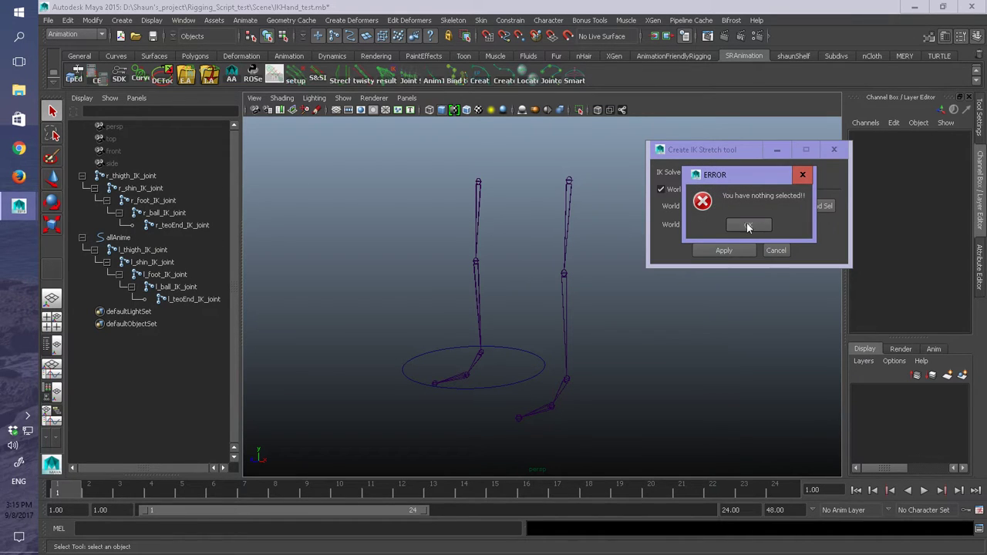
{"action": "left_click", "coordinate": [748, 226]}
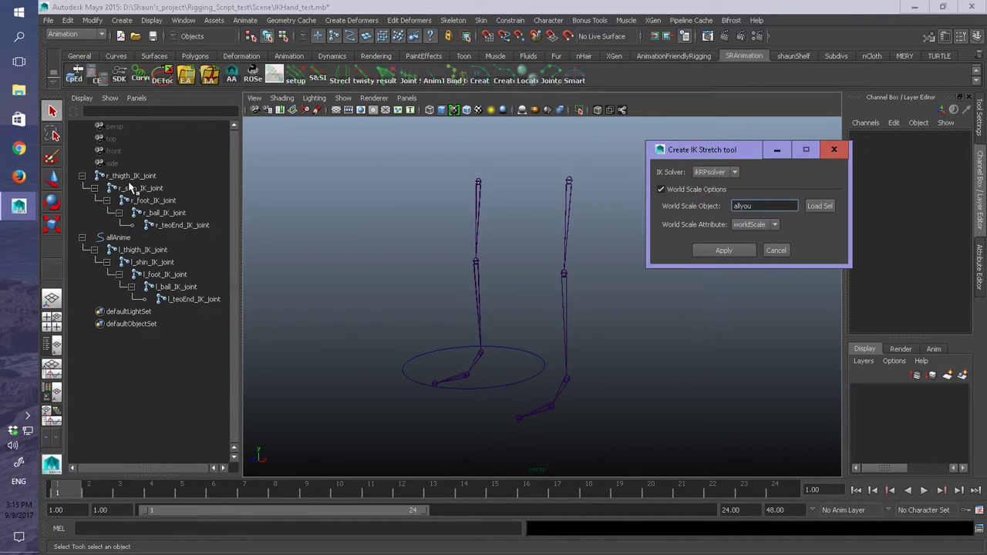
{"action": "left_click_drag", "start_coordinate": [158, 249], "coordinate": [158, 274]}
{"action": "left_click", "coordinate": [726, 249]}
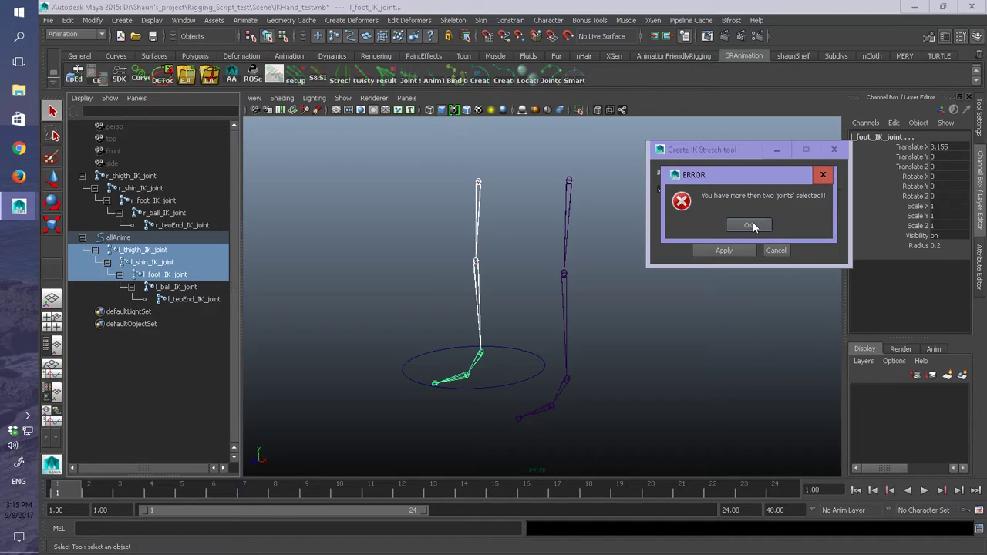
{"action": "left_click", "coordinate": [751, 226]}
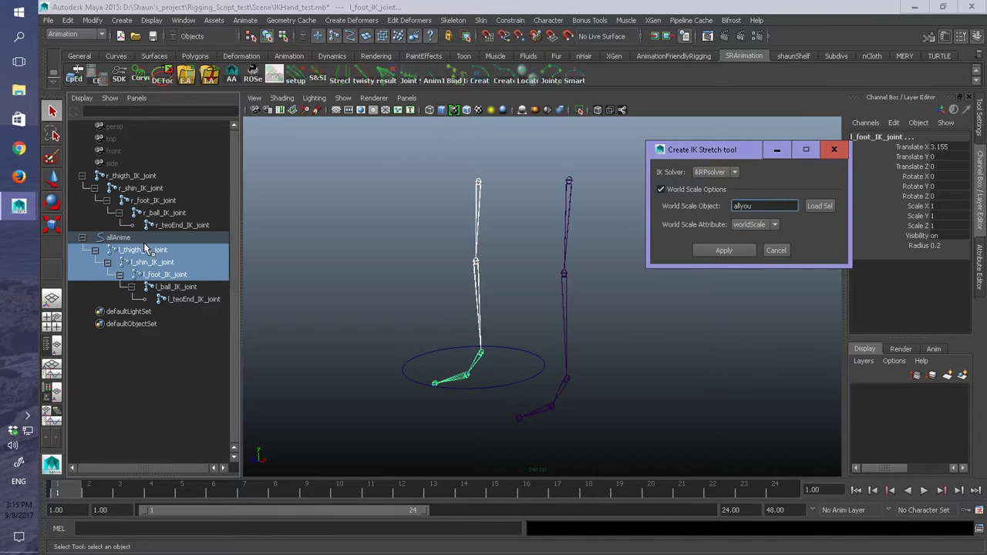
Apply on the l_thigth and l_foot joints, then delete 'allyou' from World Scale Object and reapply.
{"action": "left_click", "coordinate": [146, 249]}
{"action": "left_click", "coordinate": [164, 274], "text": "ctrl"}
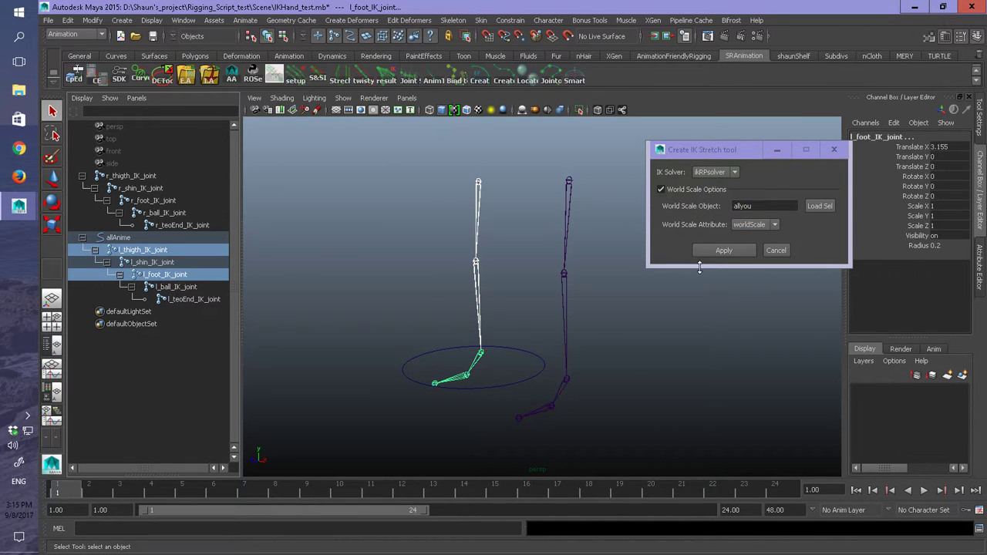
{"action": "left_click", "coordinate": [723, 248]}
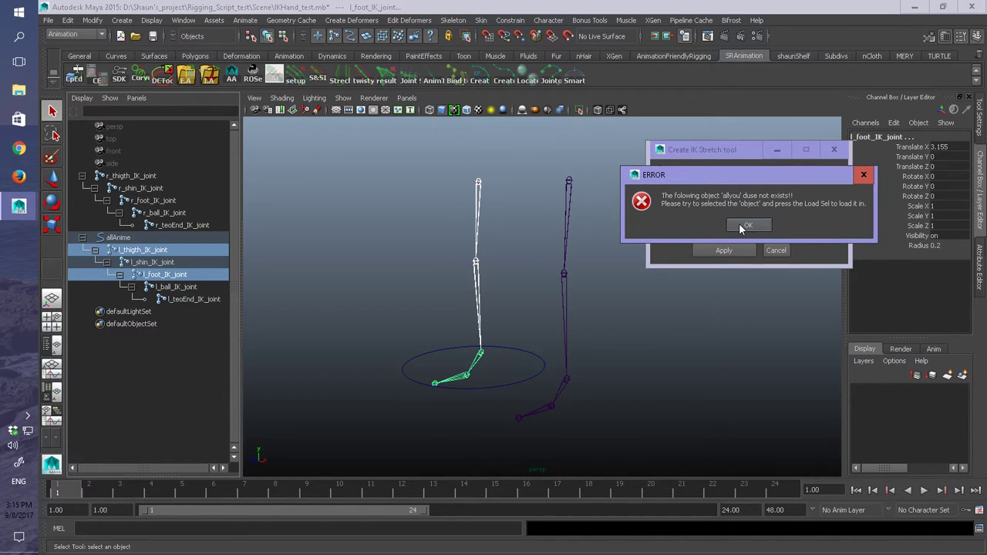
{"action": "left_click", "coordinate": [744, 225]}
{"action": "left_click_drag", "start_coordinate": [747, 214], "coordinate": [730, 212]}
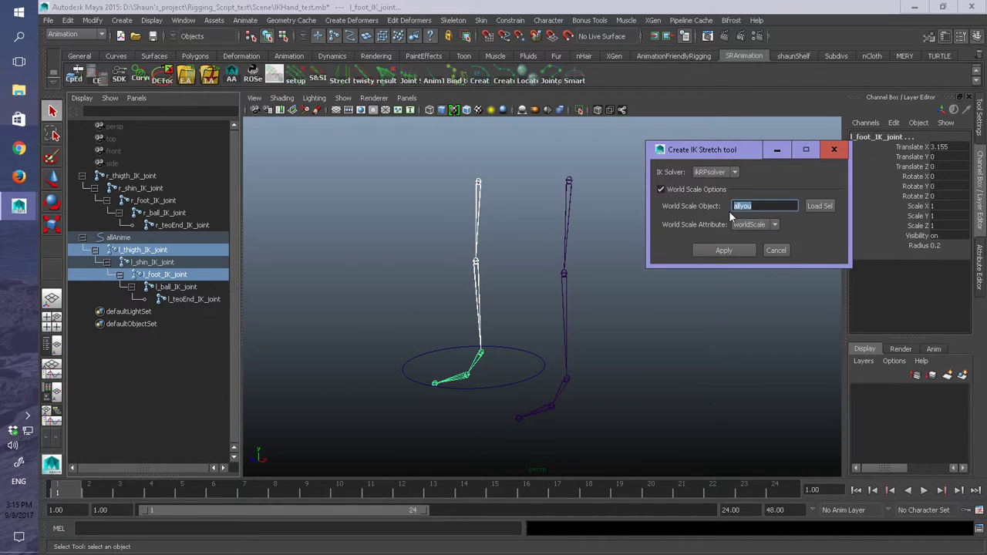
{"action": "key", "text": "BackSpace"}
{"action": "left_click", "coordinate": [703, 247]}
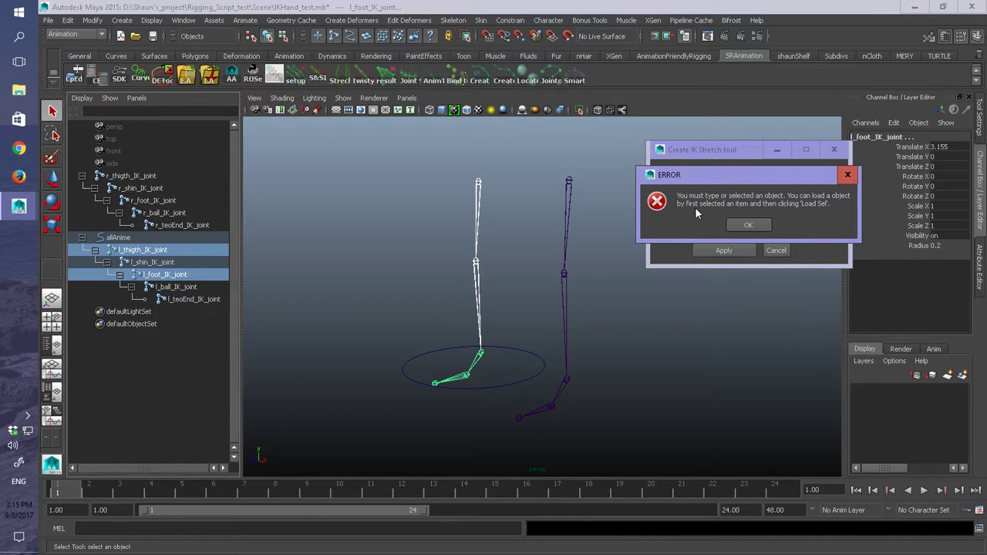
Load allAnime as the World Scale Object and apply the stretch from l_thigth_IK_joint to l_foot_IK_joint.
{"action": "left_click", "coordinate": [748, 225]}
{"action": "left_click", "coordinate": [525, 382]}
{"action": "left_click", "coordinate": [819, 205]}
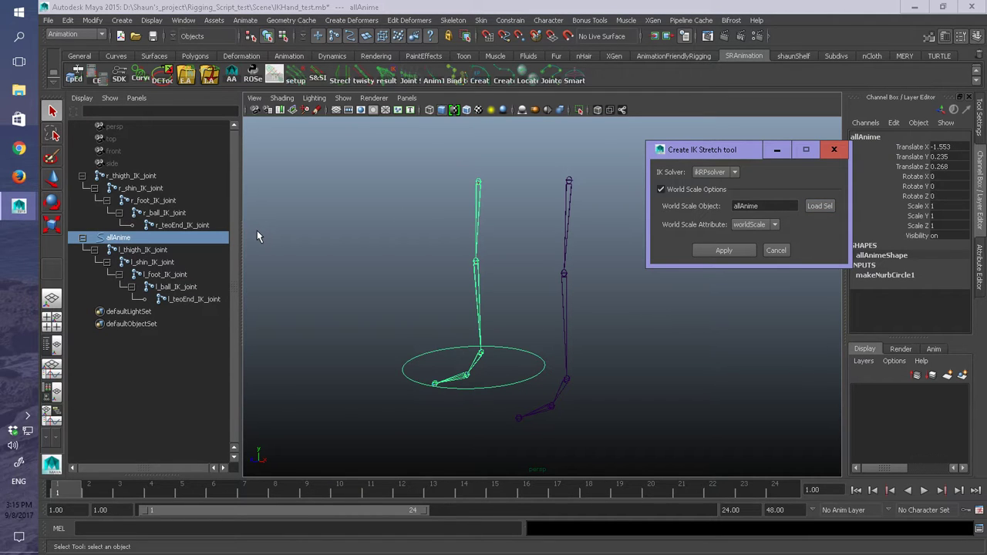
{"action": "left_click", "coordinate": [144, 251]}
{"action": "left_click", "coordinate": [165, 275], "text": "ctrl"}
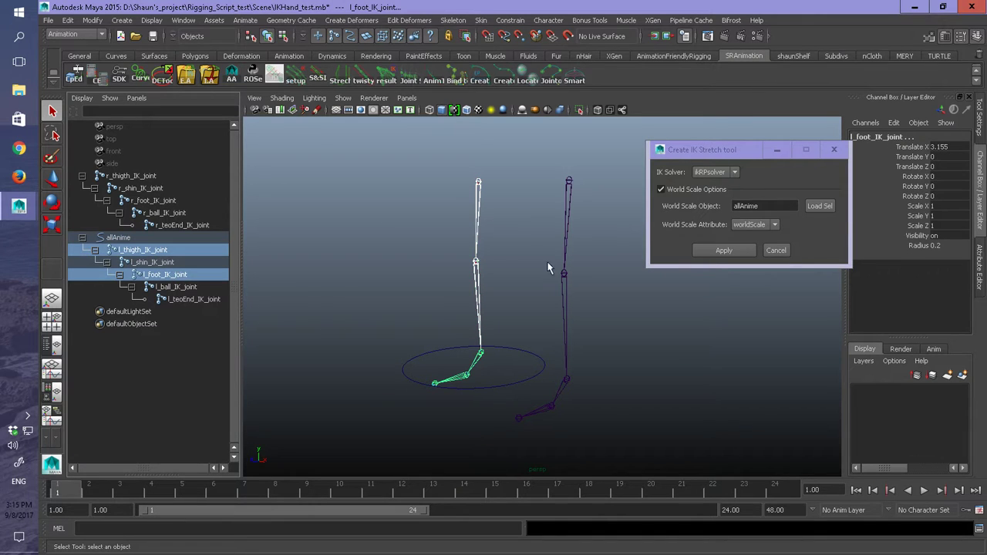
{"action": "left_click", "coordinate": [702, 250]}
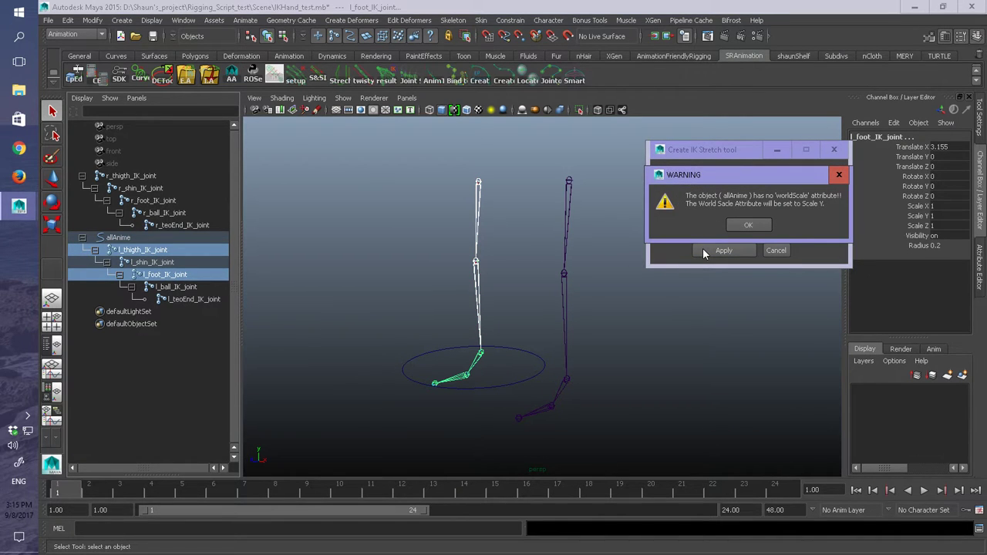
Accept the Scale Y warning, move l_shinStrech_loc to Translate Z 1.623, and test the Ik Strech channel.
{"action": "left_click", "coordinate": [765, 225]}
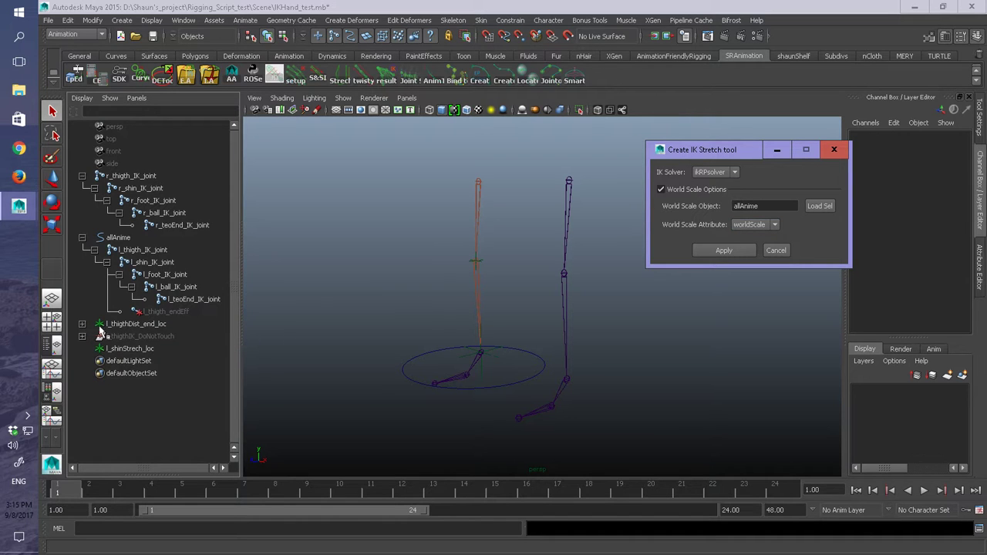
{"action": "left_click", "coordinate": [123, 348]}
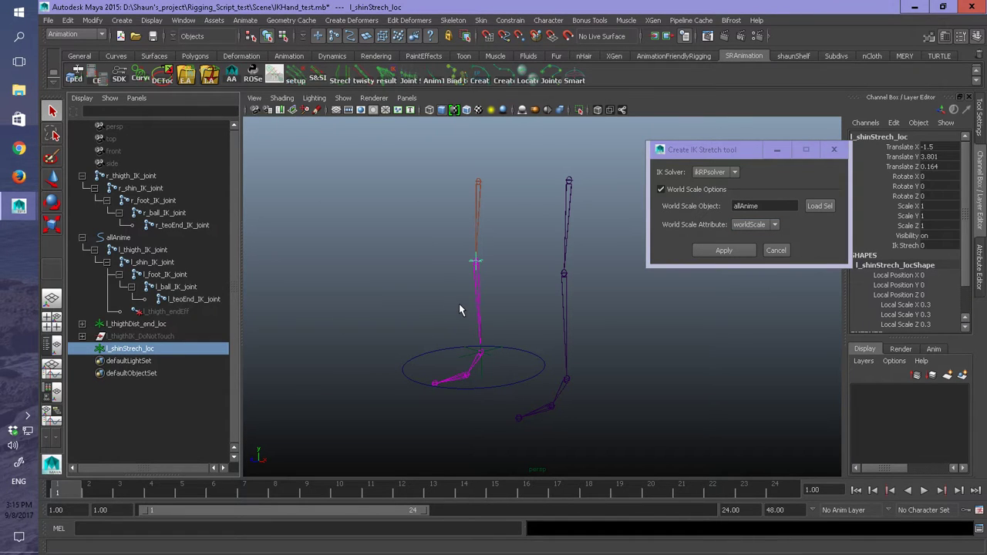
{"action": "key", "text": "w"}
{"action": "left_click_drag", "start_coordinate": [429, 264], "coordinate": [401, 272]}
{"action": "left_click", "coordinate": [906, 245]}
{"action": "middle_click_drag", "start_coordinate": [552, 270], "coordinate": [453, 279]}
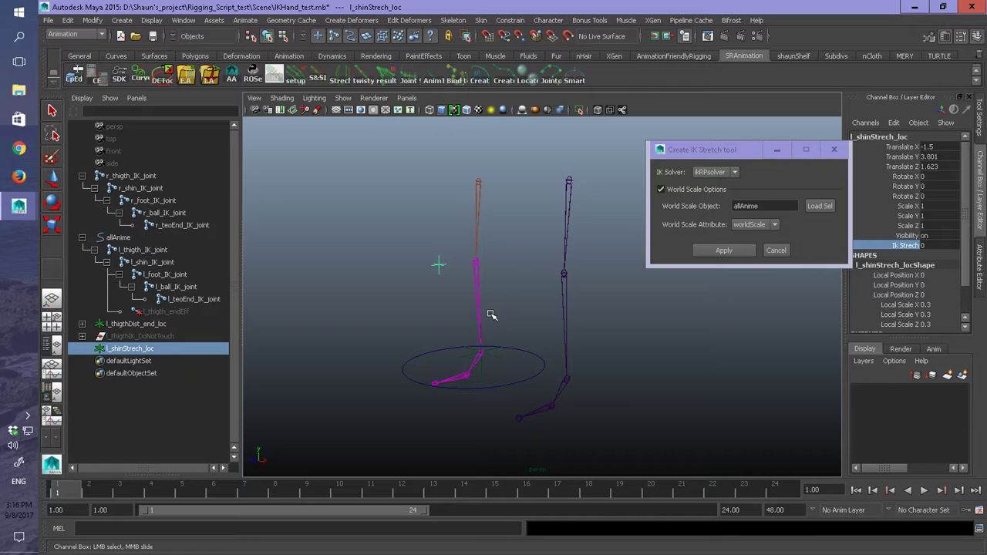
Parent the three new left-leg locators under allAnime in the Outliner.
{"action": "left_click", "coordinate": [527, 379]}
{"action": "key", "text": "w"}
{"action": "left_click", "coordinate": [133, 324]}
{"action": "left_click", "coordinate": [132, 348], "text": "shift"}
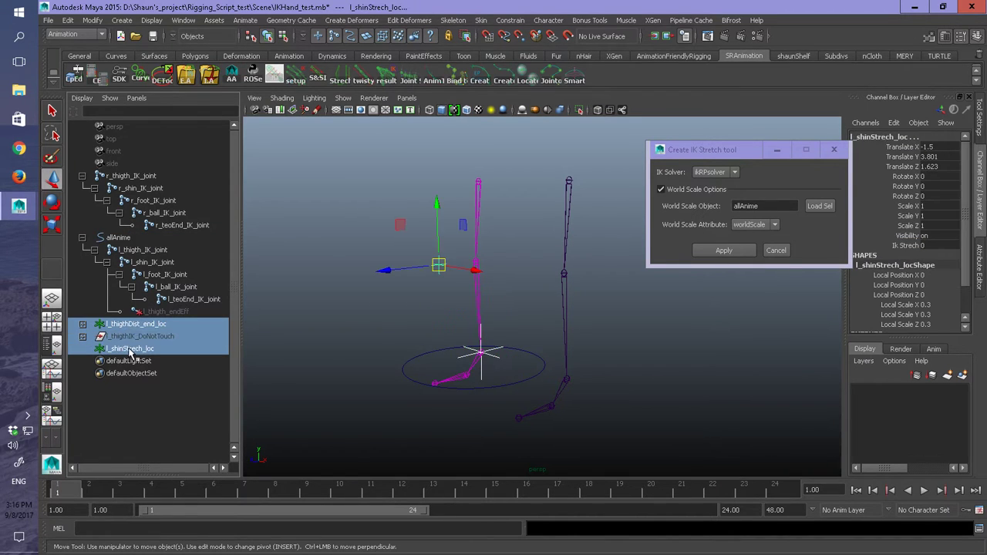
{"action": "middle_click_drag", "start_coordinate": [133, 322], "coordinate": [134, 241]}
Test-scale allAnime down to check the leg stretch, then undo back to Scale 1.
{"action": "left_click", "coordinate": [505, 388]}
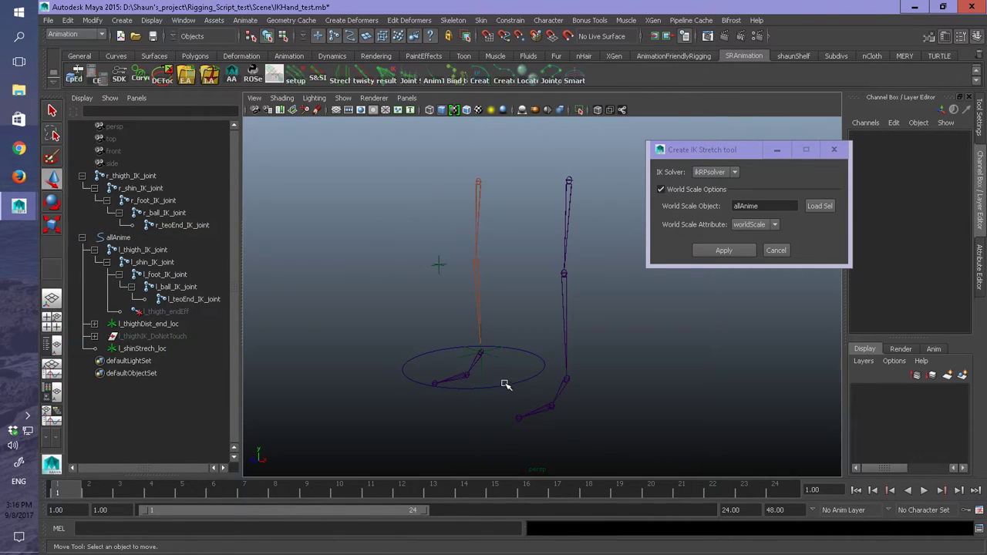
{"action": "left_click", "coordinate": [505, 387]}
{"action": "key", "text": "r"}
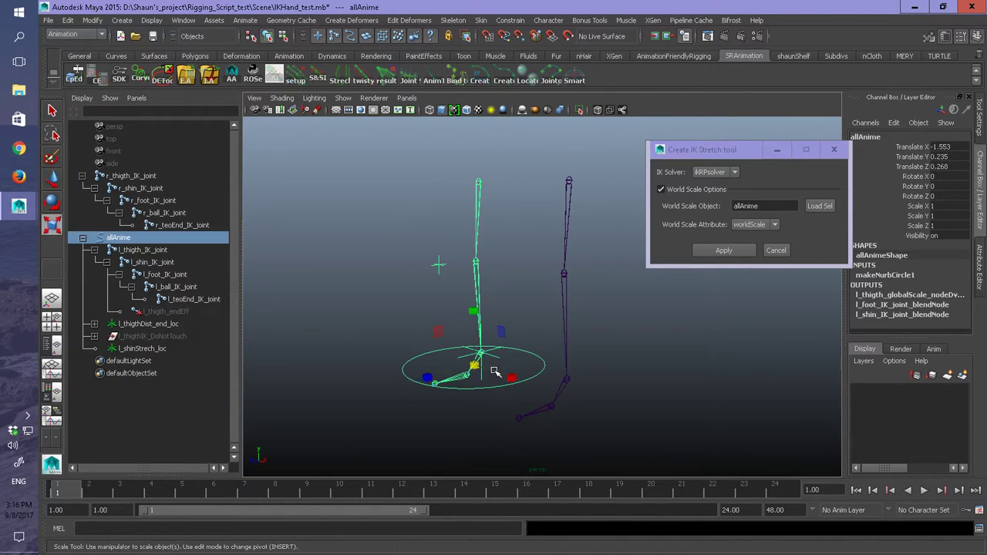
{"action": "left_click_drag", "start_coordinate": [475, 360], "coordinate": [414, 378]}
{"action": "key", "text": "ctrl+z"}
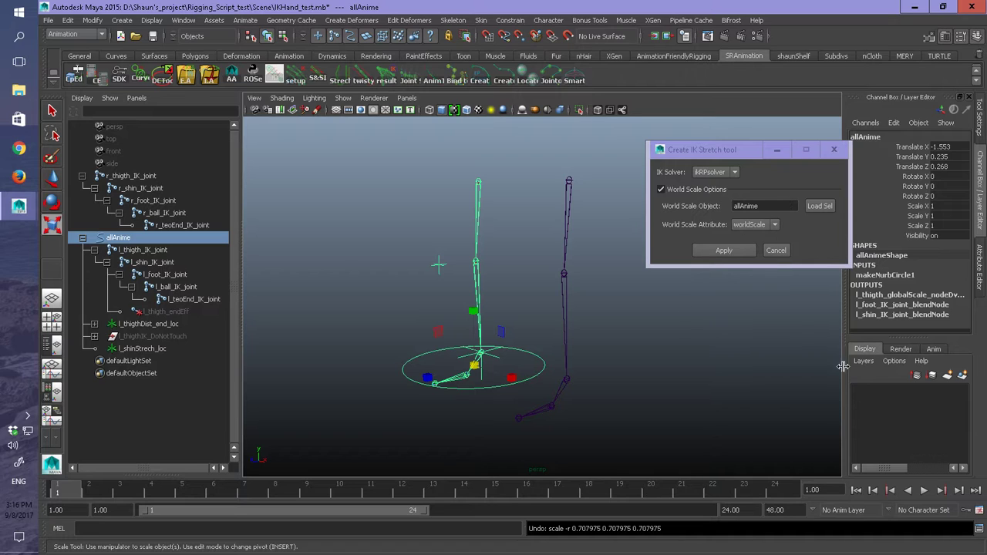
{"action": "left_click", "coordinate": [773, 226]}
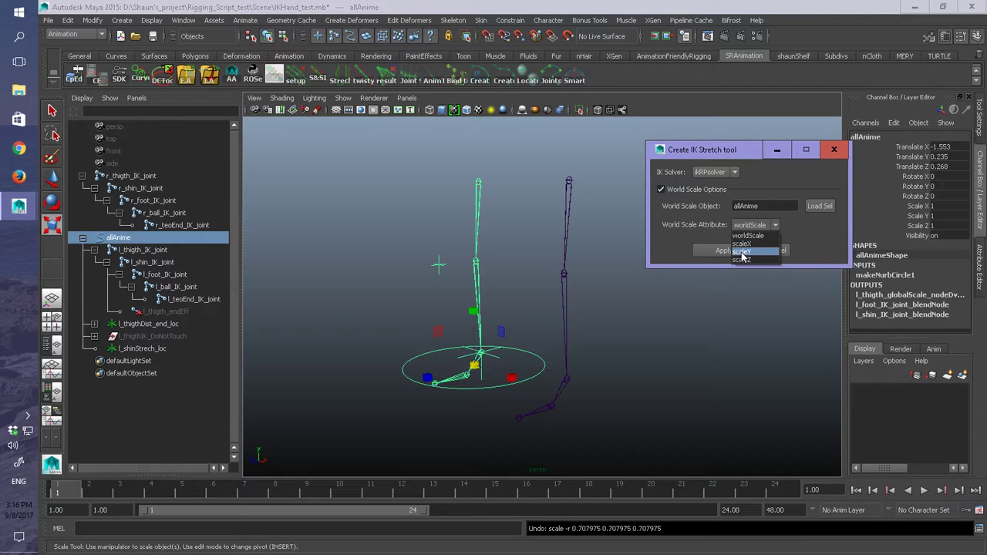
{"action": "left_click", "coordinate": [799, 222]}
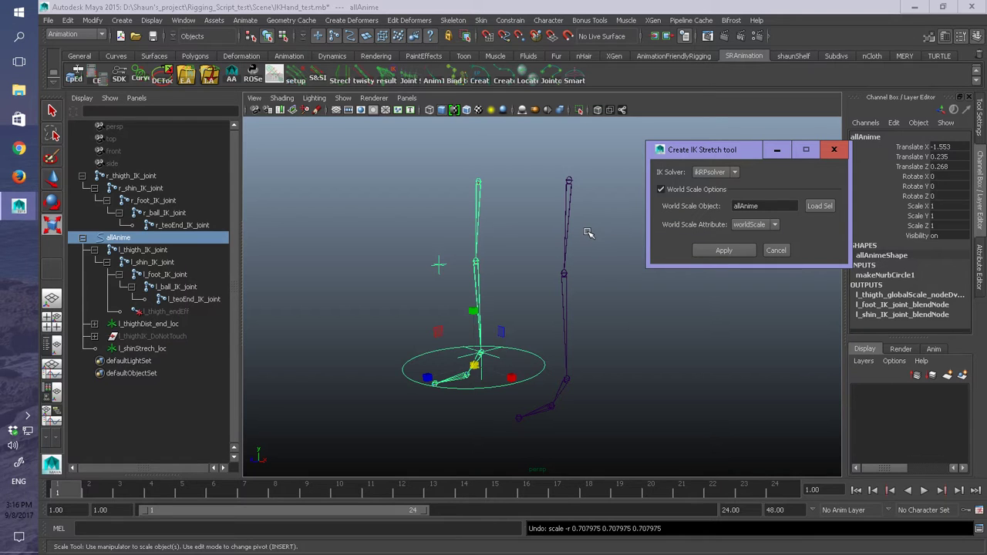
Turn off World Scale Options and apply the stretch from r_thigth_IK_joint to r_foot_IK_joint.
{"action": "left_click", "coordinate": [597, 226]}
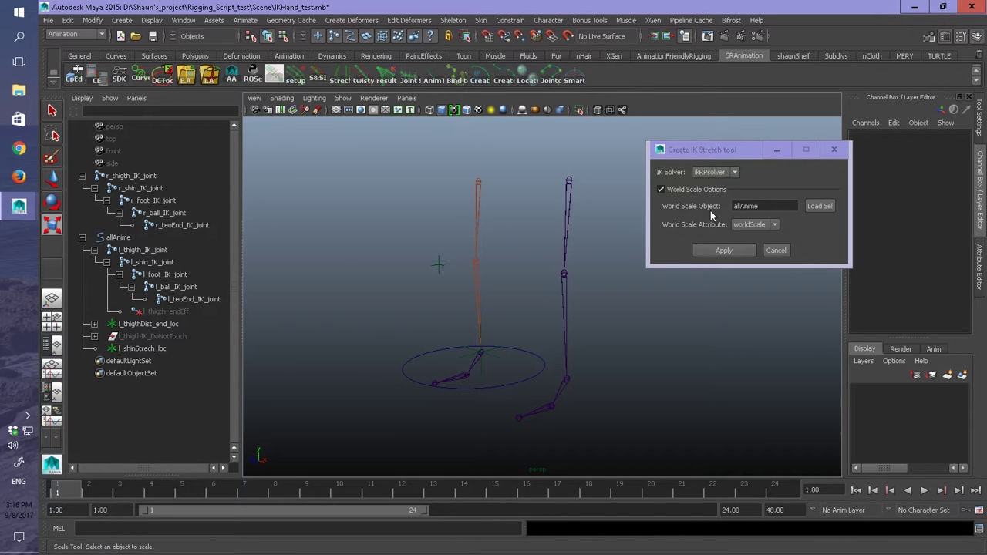
{"action": "left_click", "coordinate": [661, 194]}
{"action": "left_click", "coordinate": [661, 189]}
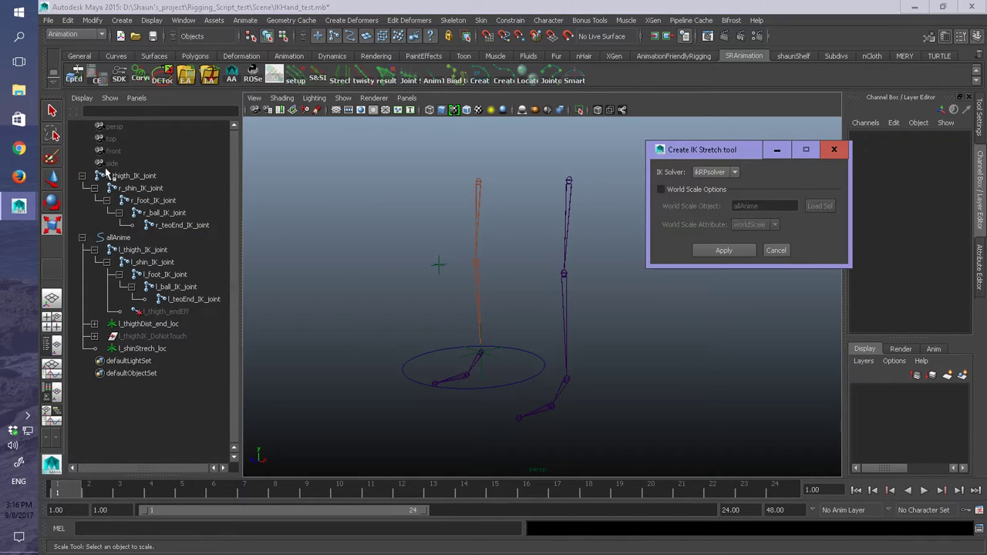
{"action": "left_click", "coordinate": [131, 176]}
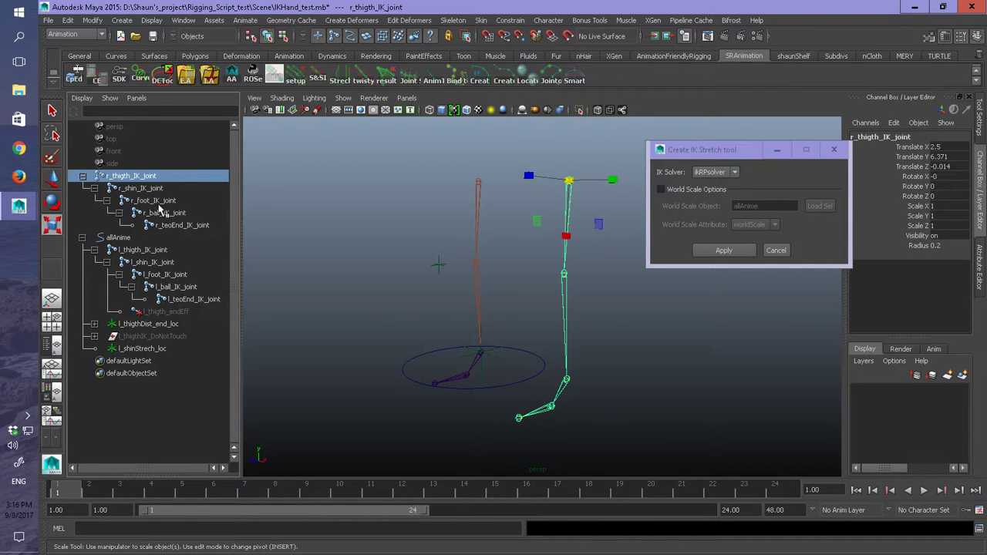
{"action": "left_click", "coordinate": [164, 202], "text": "ctrl"}
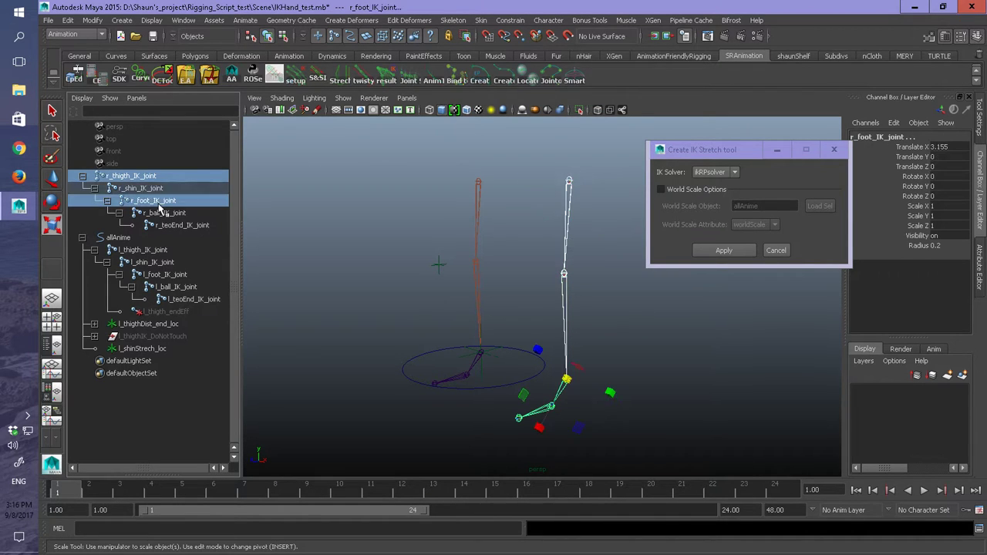
{"action": "left_click", "coordinate": [723, 250]}
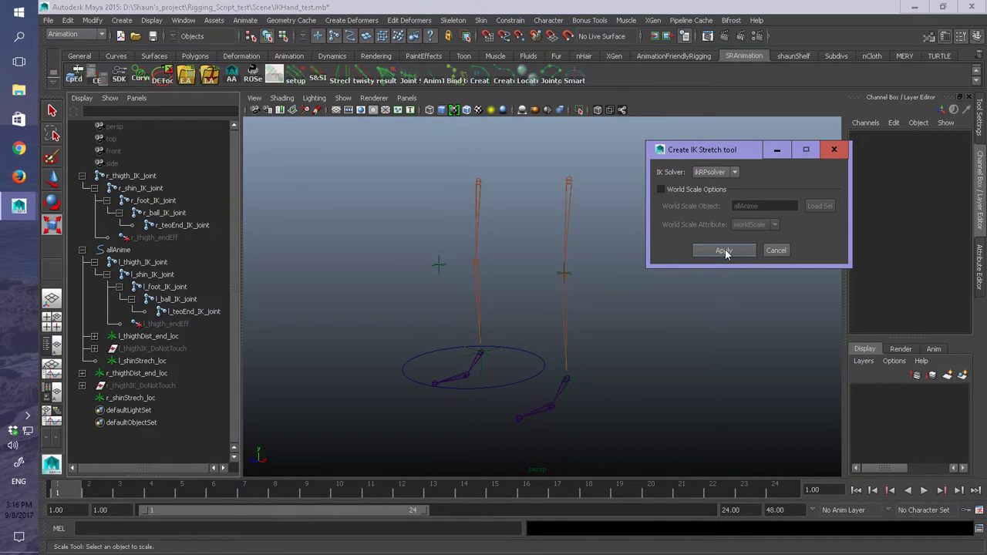
Move r_shinStrech_loc forward in Z and raise its Ik Strech from 0 to 1.
{"action": "left_click", "coordinate": [559, 276]}
{"action": "left_click", "coordinate": [559, 276]}
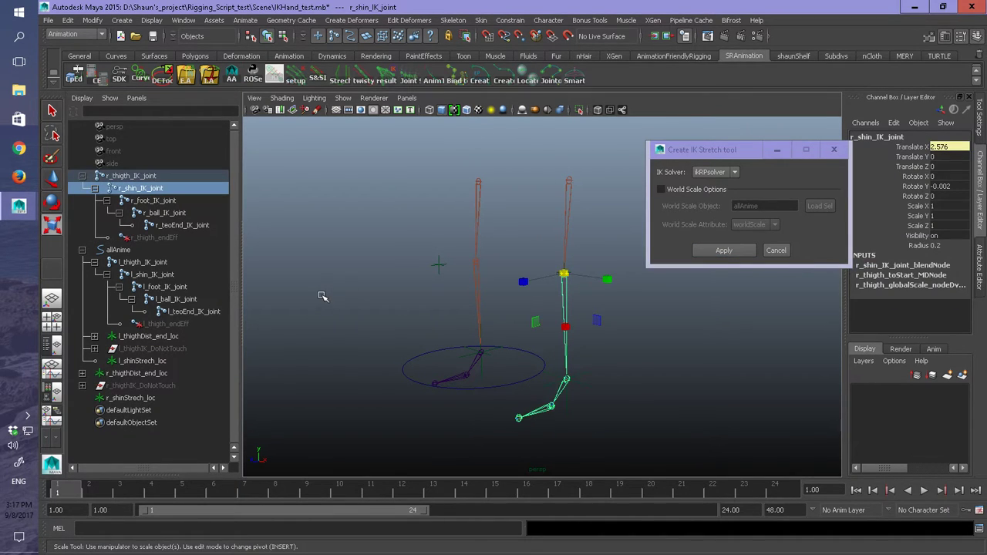
{"action": "left_click", "coordinate": [265, 285]}
{"action": "left_click", "coordinate": [125, 398]}
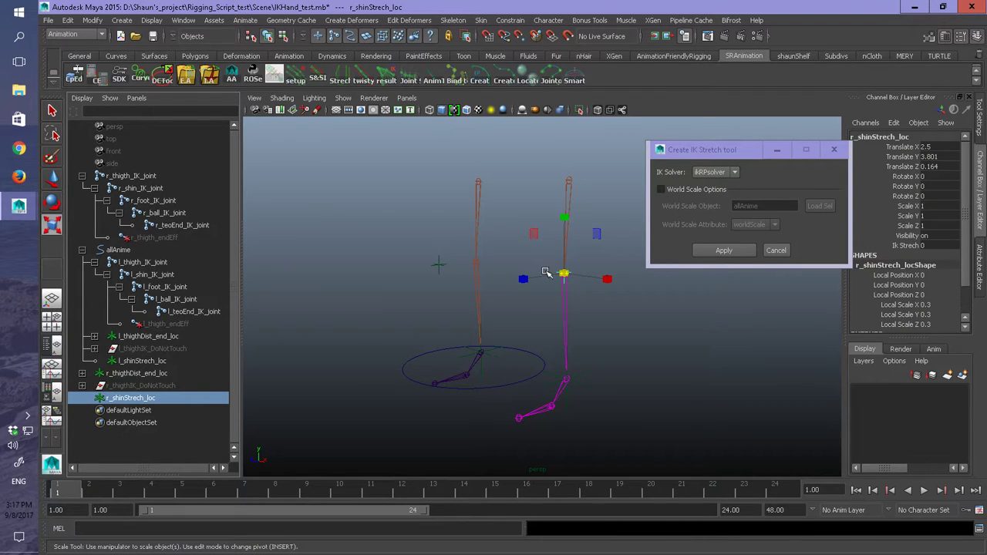
{"action": "key", "text": "w"}
{"action": "left_click_drag", "start_coordinate": [544, 276], "coordinate": [493, 281]}
{"action": "left_click", "coordinate": [908, 245]}
{"action": "middle_click_drag", "start_coordinate": [643, 272], "coordinate": [546, 276]}
Test-move r_thigthDist_end_loc downward to bend the leg, then undo it back to 0, 0, 0.
{"action": "left_click", "coordinate": [566, 379]}
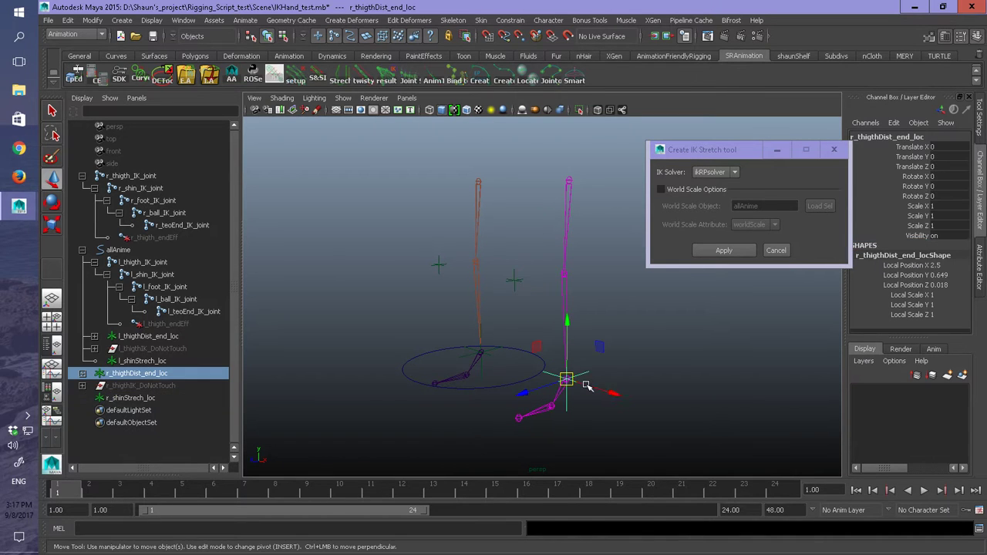
{"action": "left_click", "coordinate": [578, 370]}
{"action": "left_click", "coordinate": [568, 379]}
{"action": "left_click_drag", "start_coordinate": [567, 336], "coordinate": [632, 497]}
{"action": "key", "text": "ctrl+z"}
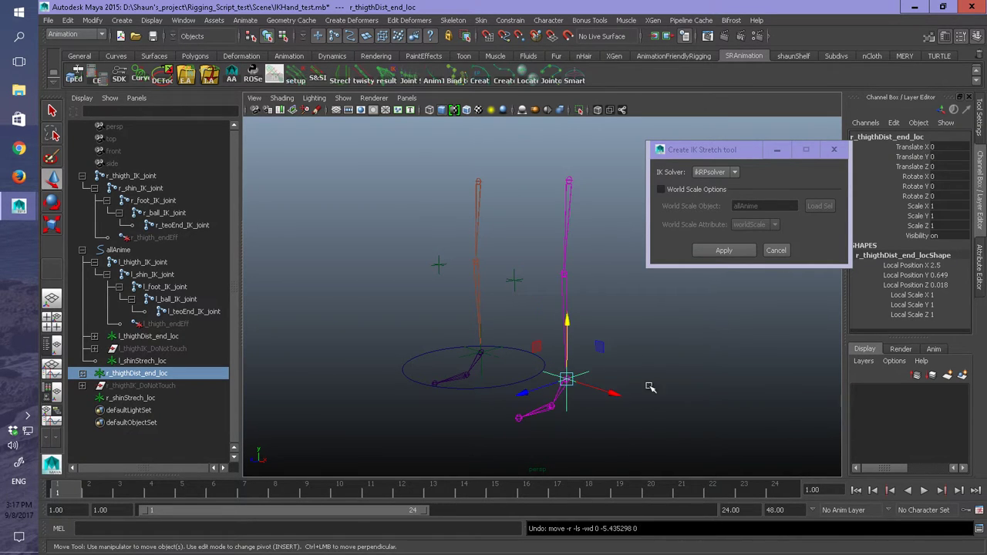
{"action": "key", "text": "bracketleft"}
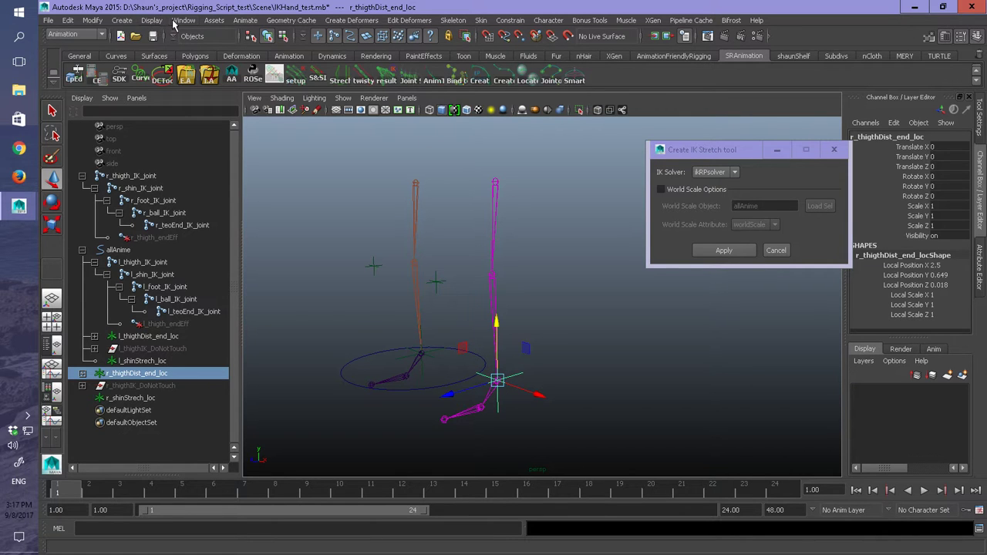
Open the Node Editor from the Window menu and reposition it.
{"action": "left_click", "coordinate": [153, 21]}
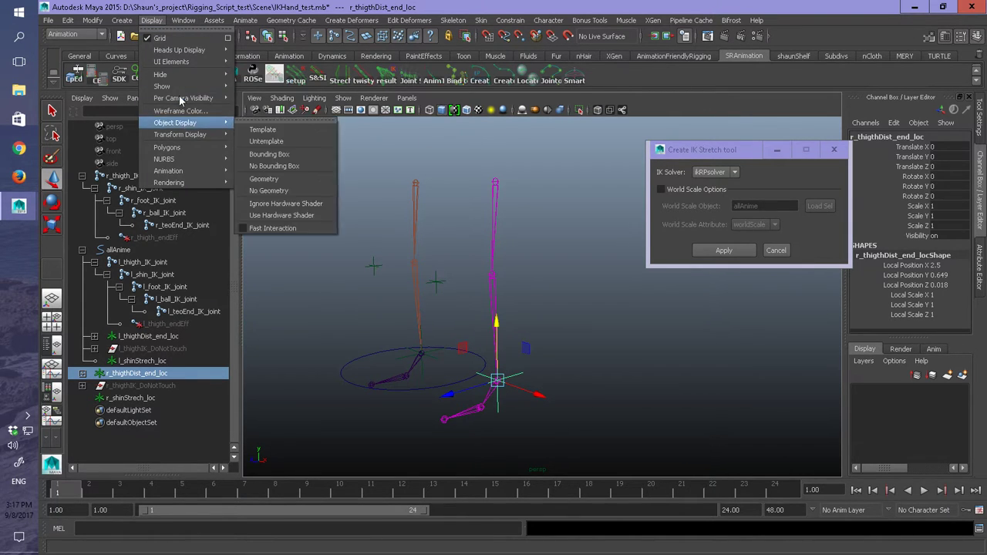
{"action": "left_click", "coordinate": [182, 20]}
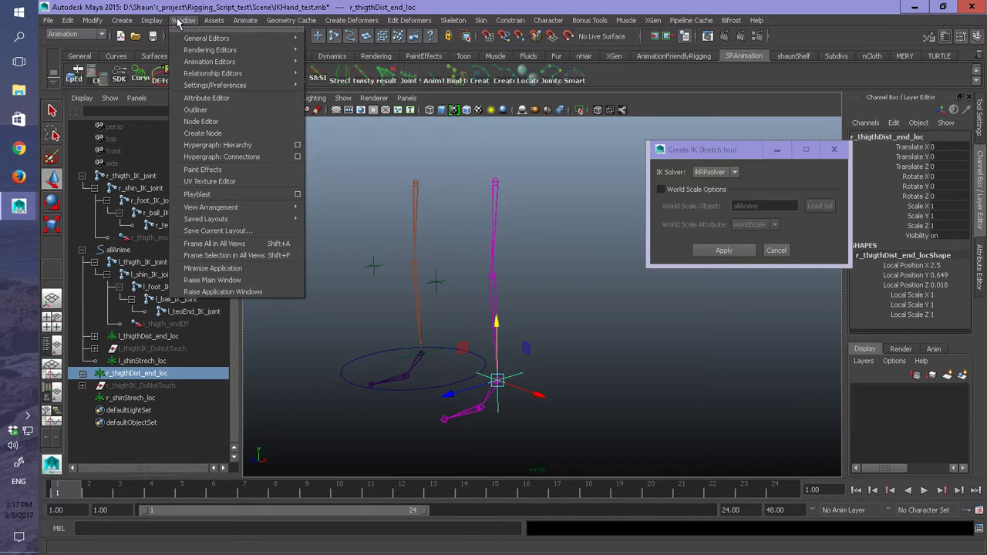
{"action": "left_click", "coordinate": [200, 122]}
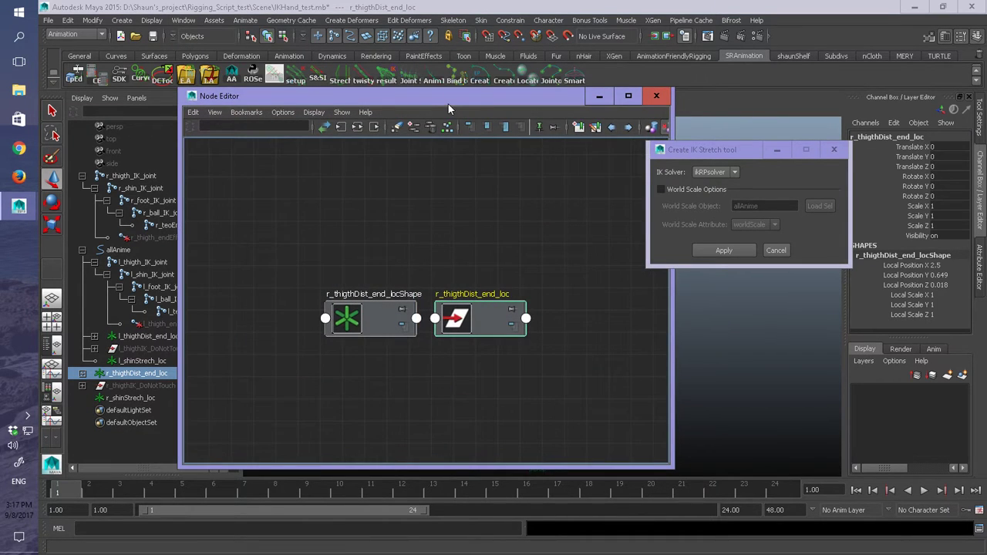
{"action": "left_click_drag", "start_coordinate": [448, 101], "coordinate": [535, 66]}
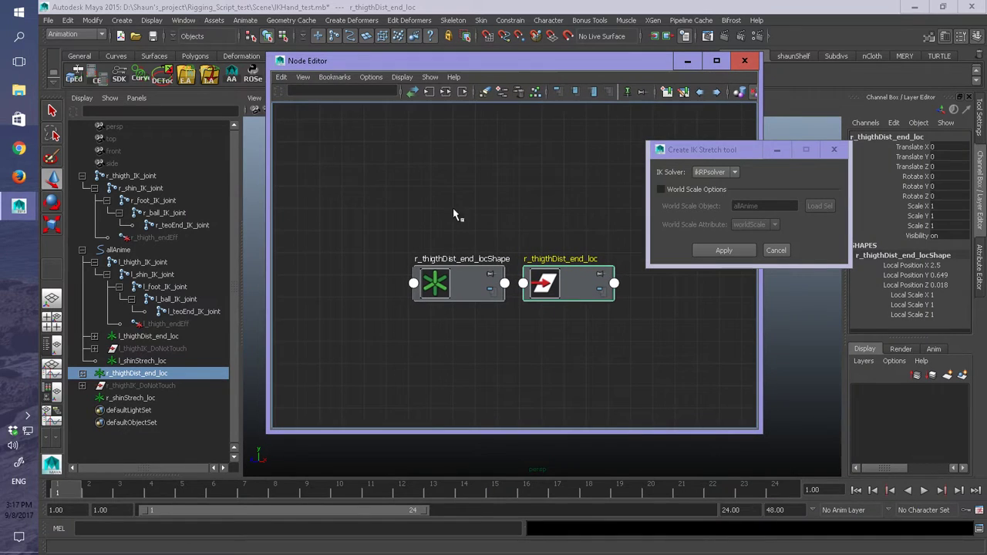
Graph the locator nodes' input and output connections and select the whole stretch network.
{"action": "left_click_drag", "start_coordinate": [364, 190], "coordinate": [651, 353]}
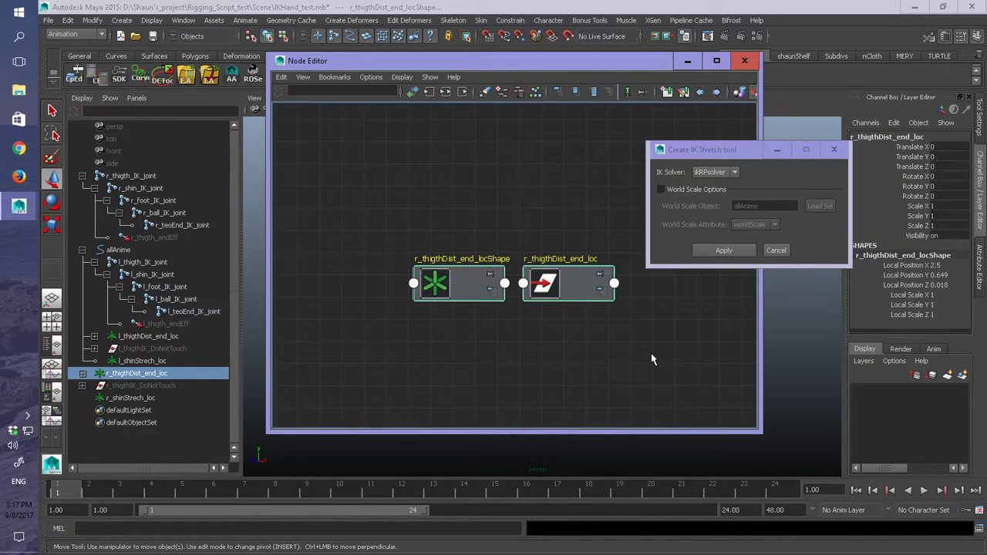
{"action": "left_click", "coordinate": [446, 92]}
{"action": "left_click", "coordinate": [471, 319]}
{"action": "scroll", "coordinate": [393, 310], "scroll_direction": "up", "scroll_amount": 2}
{"action": "middle_click_drag", "start_coordinate": [418, 308], "coordinate": [348, 308], "text": "alt"}
{"action": "scroll", "coordinate": [451, 304], "scroll_direction": "down", "scroll_amount": 3}
{"action": "middle_click_drag", "start_coordinate": [463, 302], "coordinate": [419, 298], "text": "alt"}
{"action": "scroll", "coordinate": [412, 289], "scroll_direction": "down", "scroll_amount": 2}
{"action": "left_click_drag", "start_coordinate": [378, 226], "coordinate": [624, 342]}
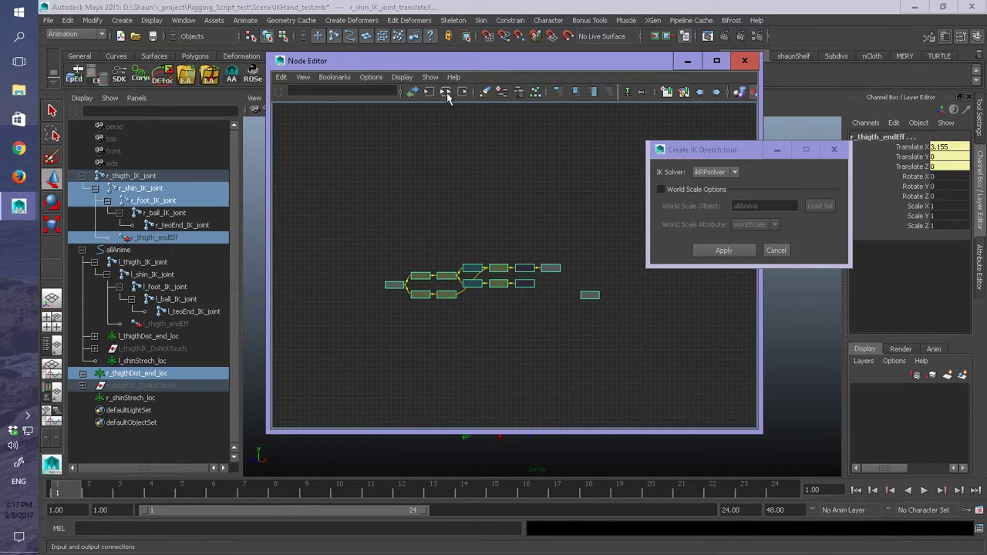
Graph connections again and position the r_thigth_globalScale_nodeDvNod node, re-graphing its connections.
{"action": "left_click", "coordinate": [445, 91]}
{"action": "left_click", "coordinate": [423, 283]}
{"action": "scroll", "coordinate": [422, 282], "scroll_direction": "up", "scroll_amount": 3}
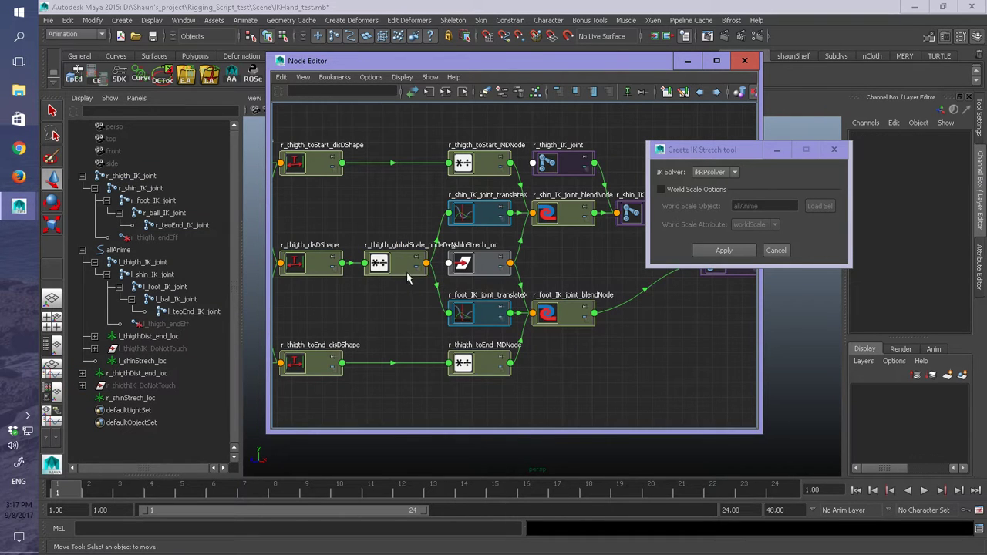
{"action": "left_click_drag", "start_coordinate": [409, 287], "coordinate": [378, 320]}
{"action": "middle_click_drag", "start_coordinate": [377, 320], "coordinate": [436, 266], "text": "alt"}
{"action": "scroll", "coordinate": [435, 266], "scroll_direction": "up", "scroll_amount": 3}
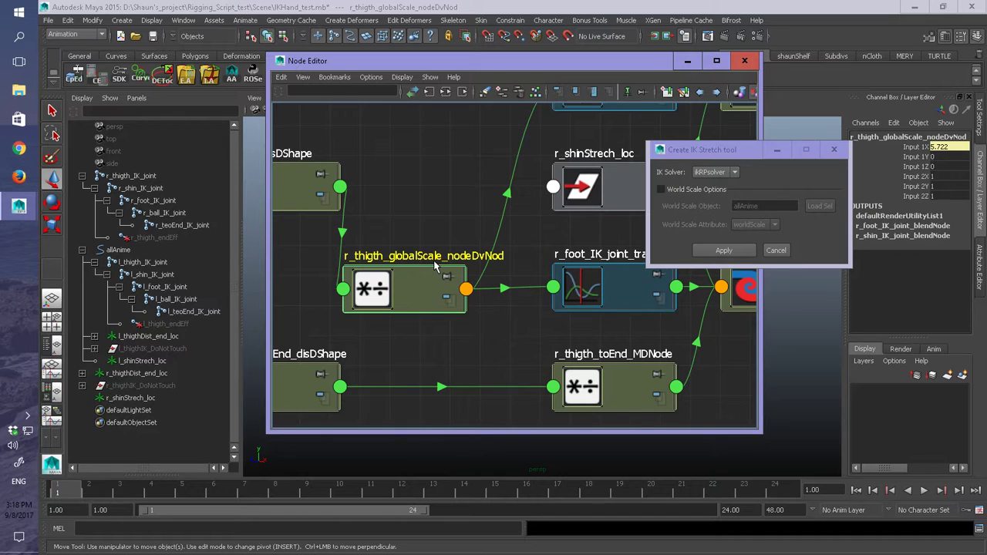
{"action": "left_click_drag", "start_coordinate": [424, 282], "coordinate": [462, 218]}
{"action": "left_click", "coordinate": [445, 93]}
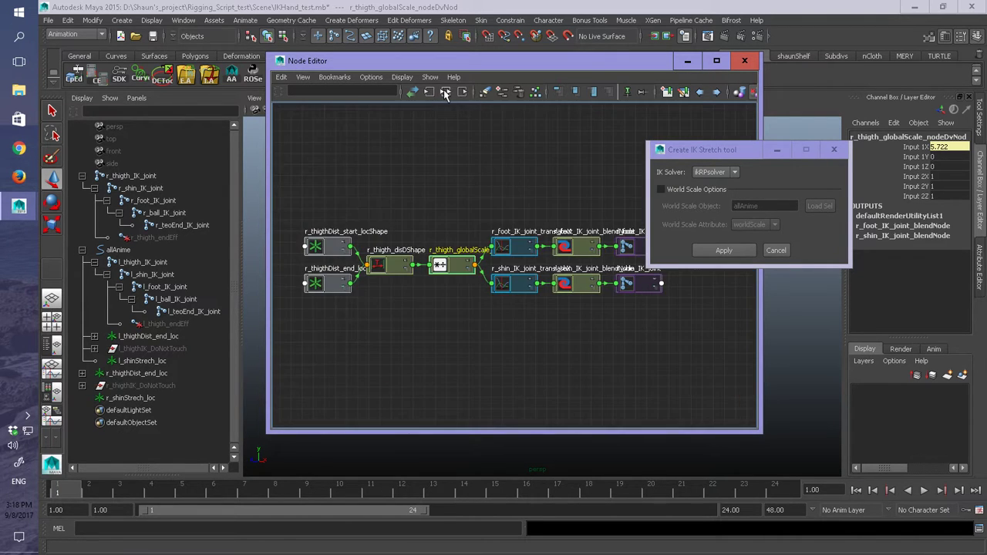
Show the divide node's primary attributes, expand Input 2 into X, Y, Z, and select allAnime.
{"action": "scroll", "coordinate": [452, 266], "scroll_direction": "up", "scroll_amount": 4}
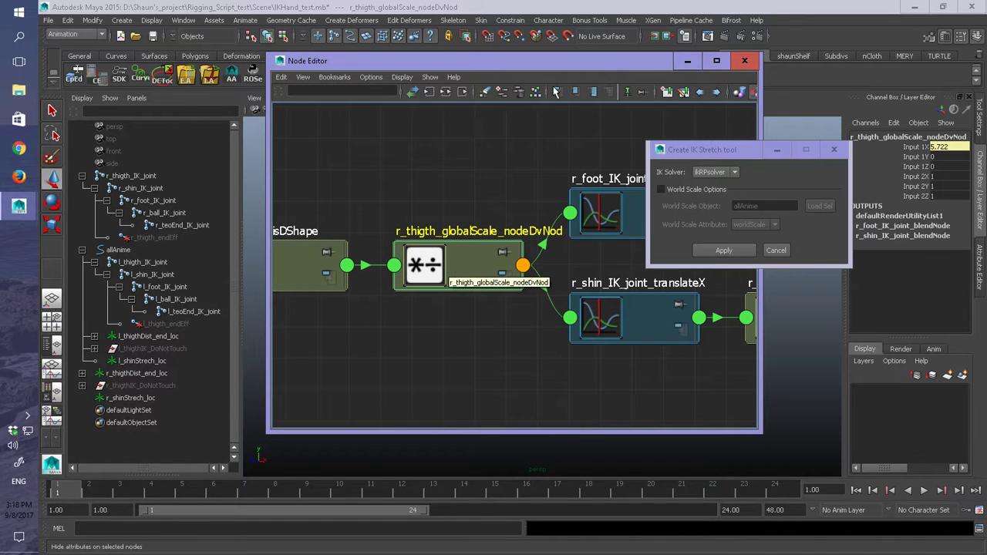
{"action": "left_click", "coordinate": [596, 92]}
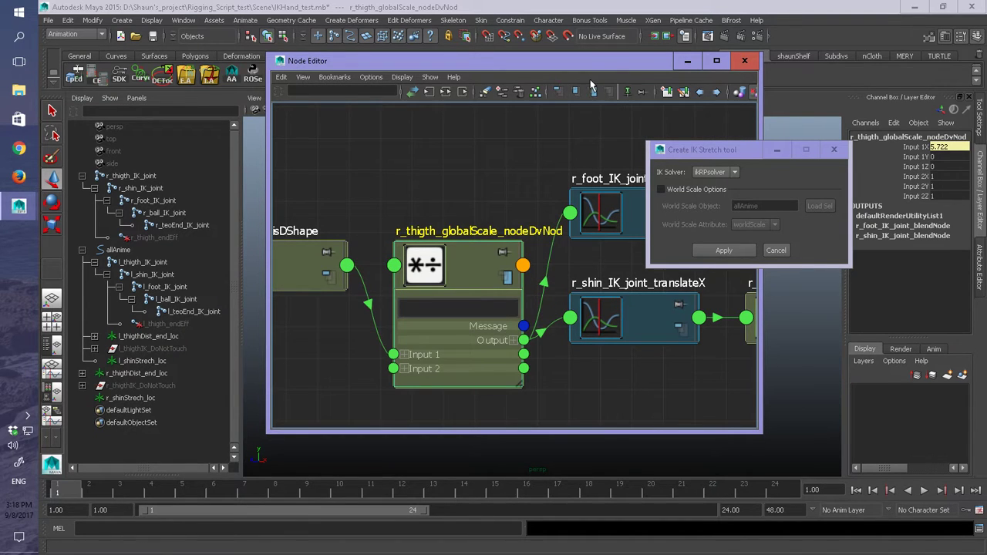
{"action": "left_click", "coordinate": [403, 369]}
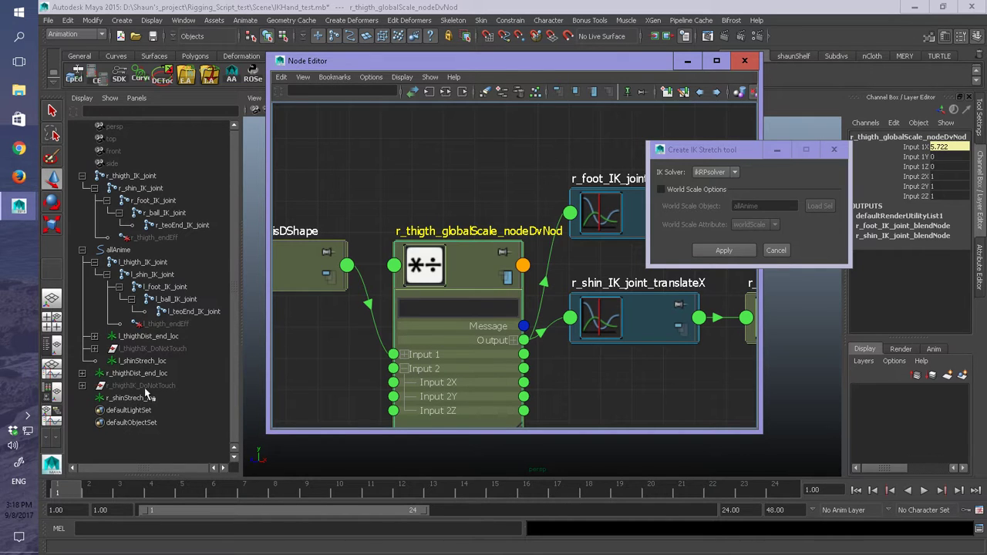
{"action": "left_click", "coordinate": [117, 250]}
Add allAnime to the Node Editor and place it left of the right thigh's divide node.
{"action": "middle_click_drag", "start_coordinate": [123, 253], "coordinate": [373, 191]}
{"action": "left_click_drag", "start_coordinate": [447, 207], "coordinate": [328, 364]}
{"action": "middle_click_drag", "start_coordinate": [328, 364], "coordinate": [425, 264], "text": "alt"}
{"action": "left_click_drag", "start_coordinate": [424, 263], "coordinate": [364, 285]}
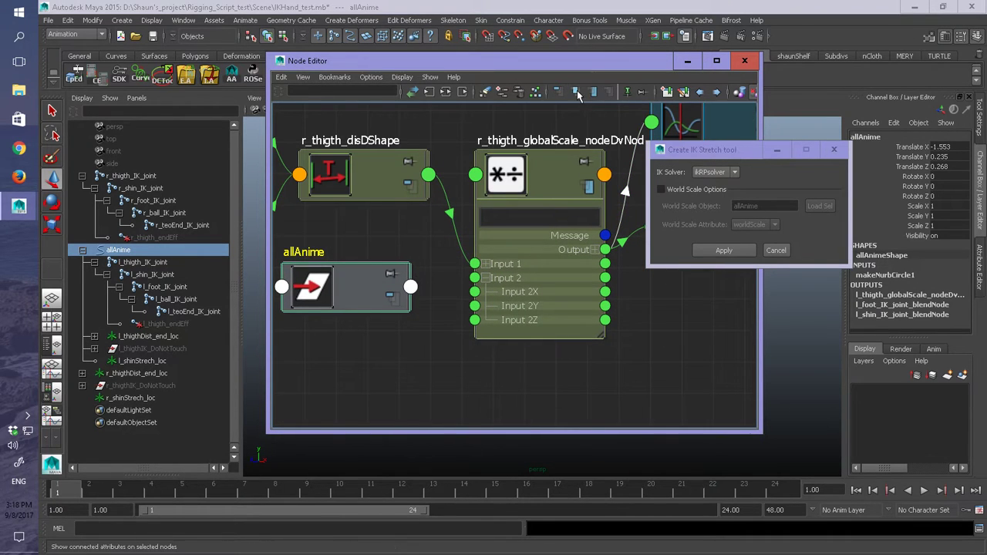
Wire allAnime's Scale Y into Input 2X of r_thigth_globalScale_nodeDvNod.
{"action": "left_click", "coordinate": [576, 92]}
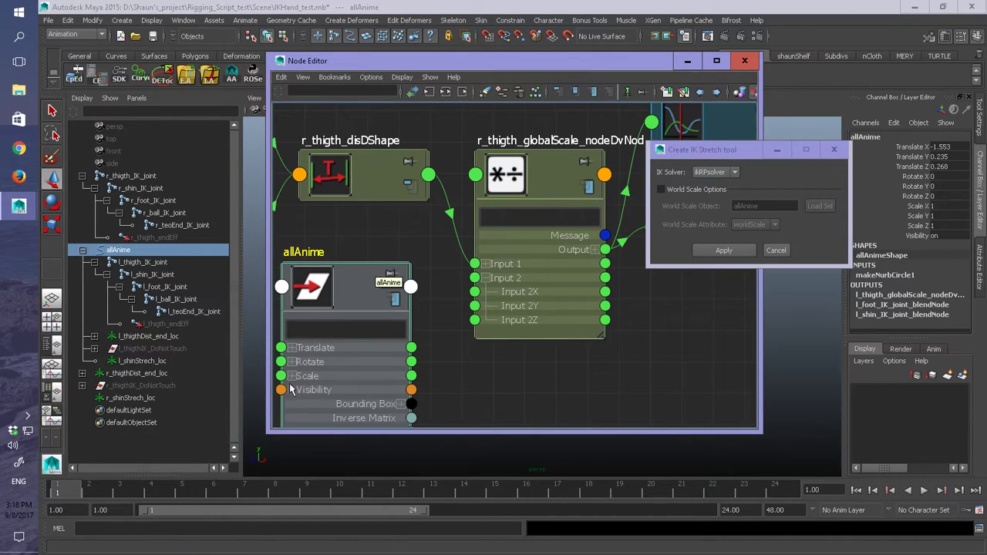
{"action": "left_click_drag", "start_coordinate": [411, 403], "coordinate": [474, 291]}
{"action": "left_click", "coordinate": [535, 210]}
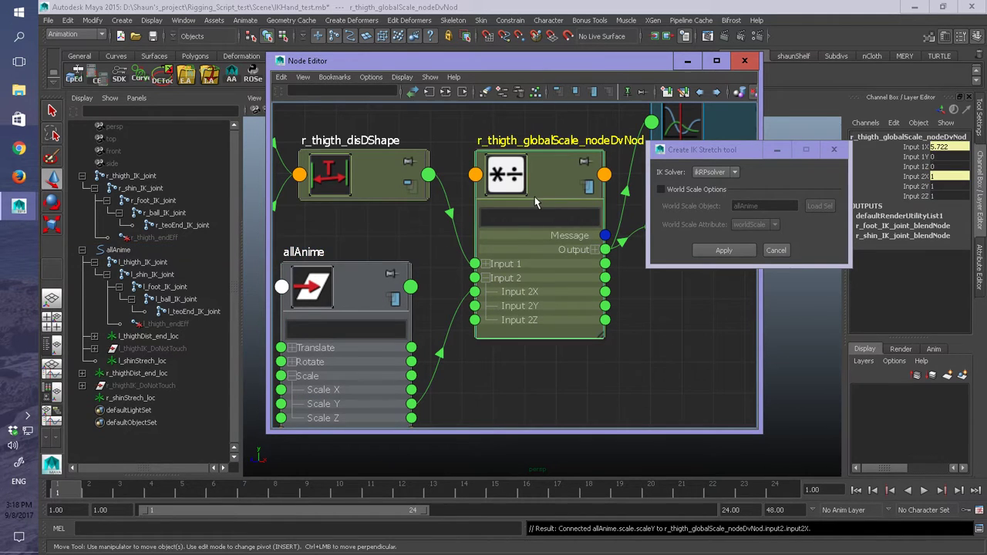
{"action": "left_click_drag", "start_coordinate": [333, 296], "coordinate": [362, 257]}
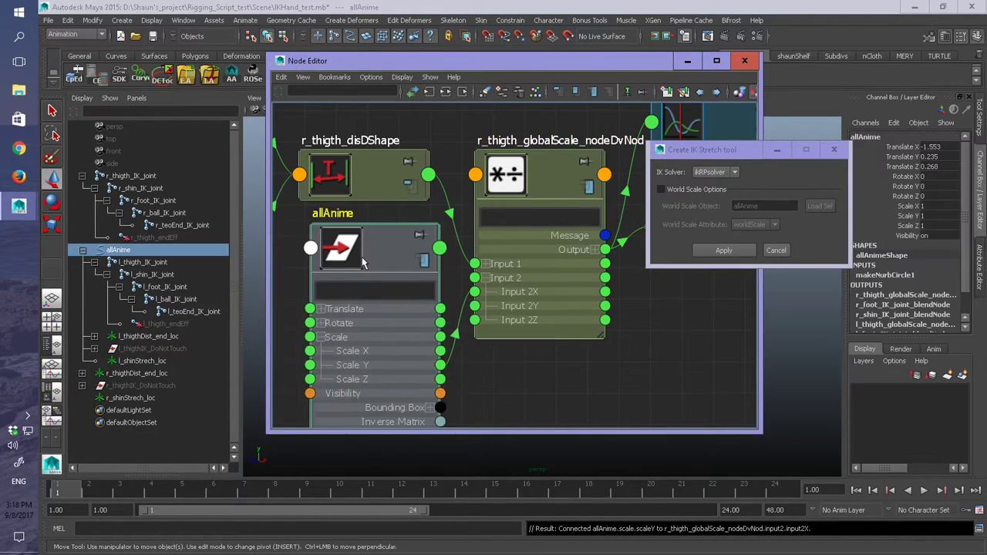